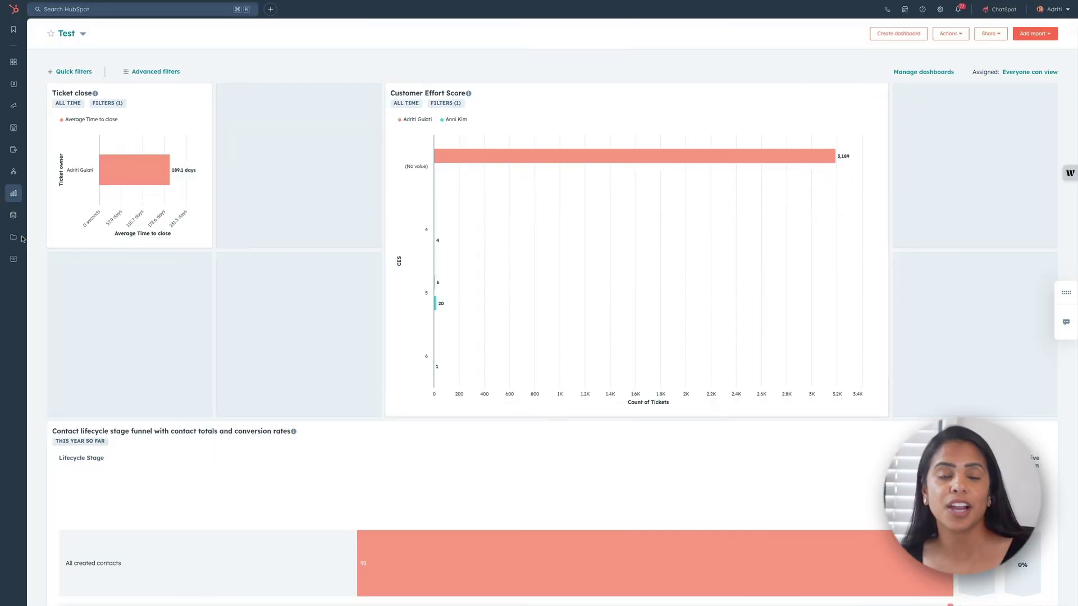
From Marketing > Ads, start creating a new event with Google Ads as the network
{"action": "mouse_move", "coordinate": [23, 239]}
{"action": "left_click", "coordinate": [51, 106]}
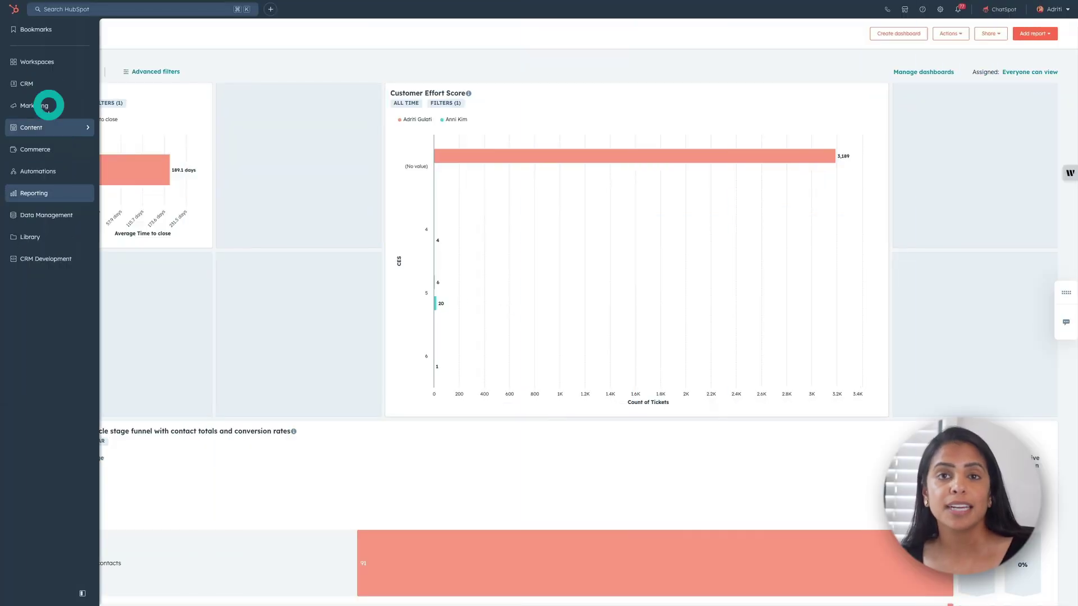
{"action": "left_click", "coordinate": [139, 90]}
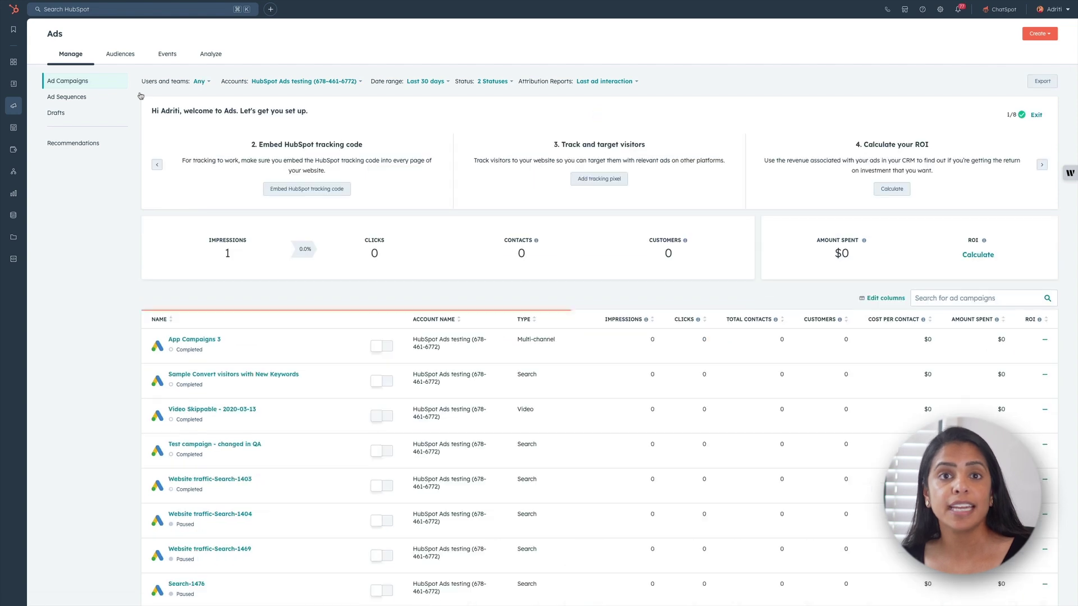
{"action": "left_click", "coordinate": [1038, 33]}
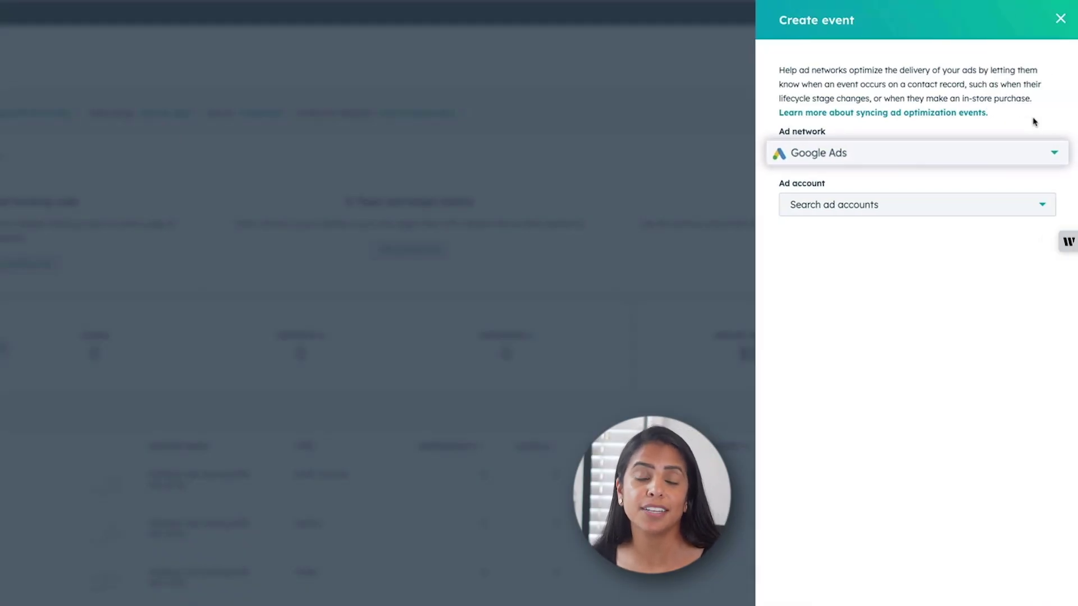
Use the HubSpot Ads testing account with a lifecycle-stage trigger on Customer, mapped to Purchase
{"action": "left_click", "coordinate": [1040, 205]}
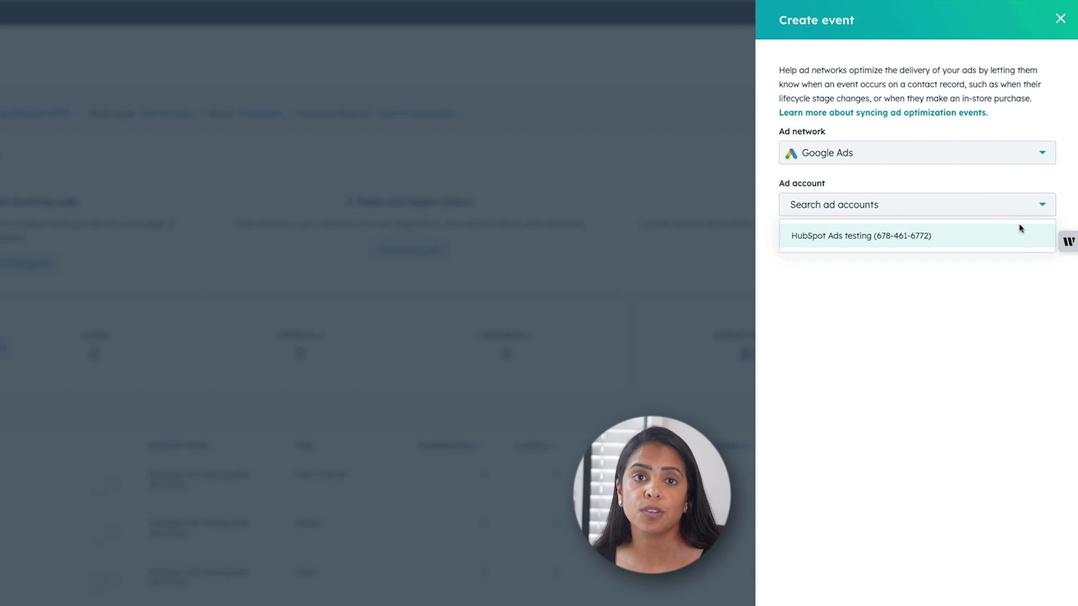
{"action": "left_click", "coordinate": [1020, 236]}
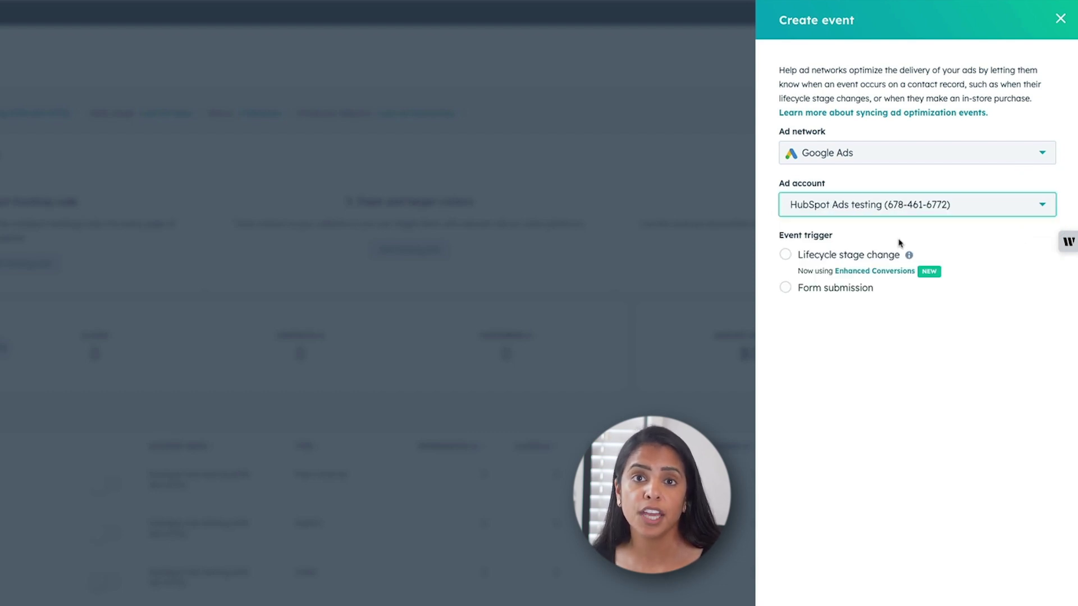
{"action": "left_click", "coordinate": [784, 256]}
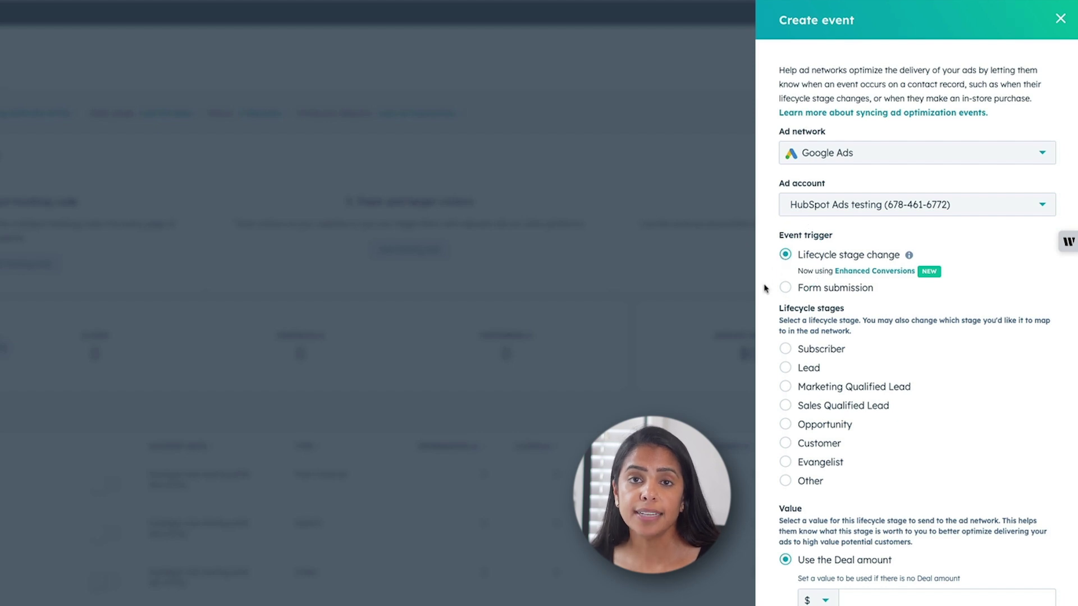
{"action": "scroll", "coordinate": [764, 288], "scroll_direction": "down", "scroll_amount": 1}
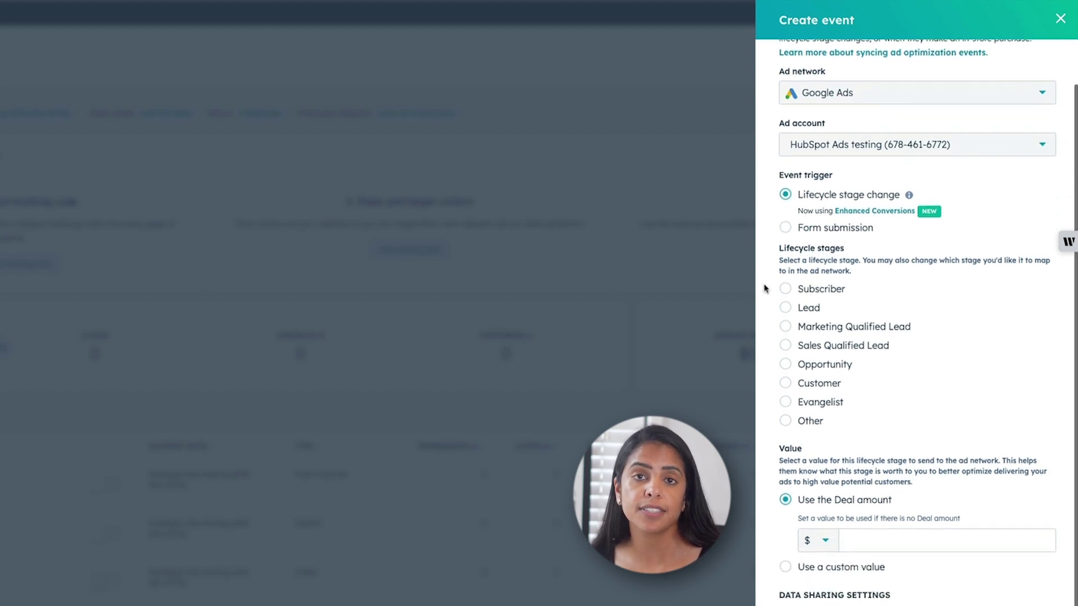
{"action": "left_click", "coordinate": [786, 385]}
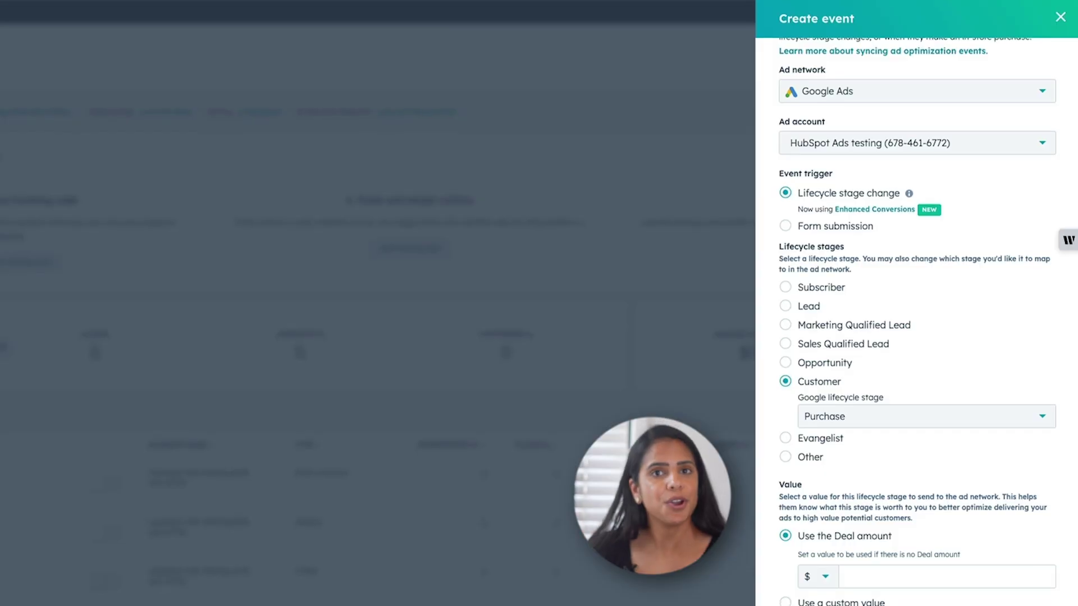
Enter 80 as the fallback value for contacts without a Deal amount
{"action": "left_click", "coordinate": [883, 337]}
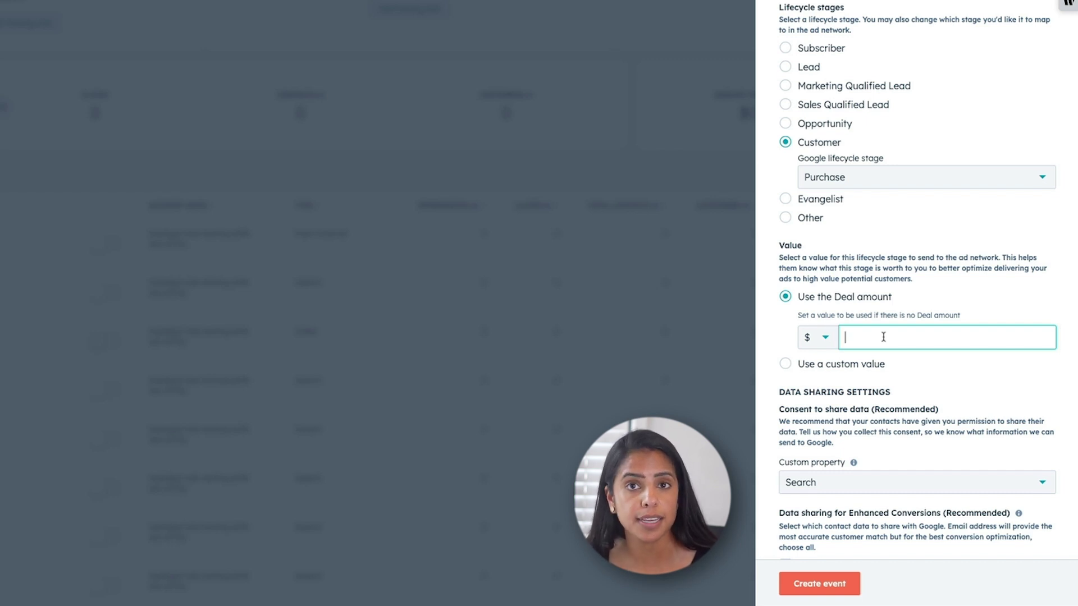
{"action": "type", "text": "80"}
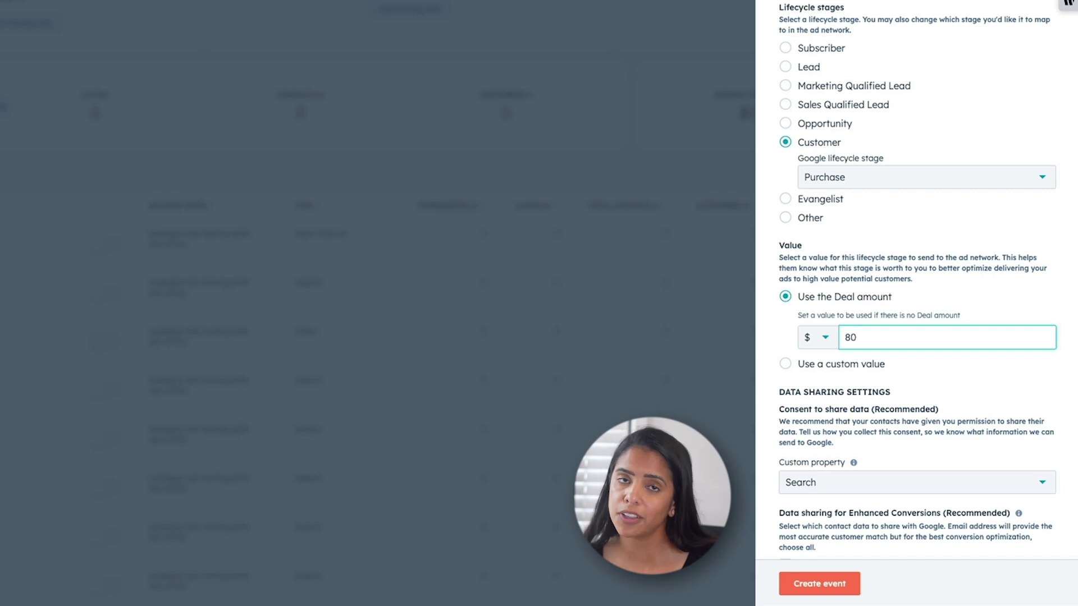
{"action": "scroll", "coordinate": [874, 405], "scroll_direction": "down", "scroll_amount": 2}
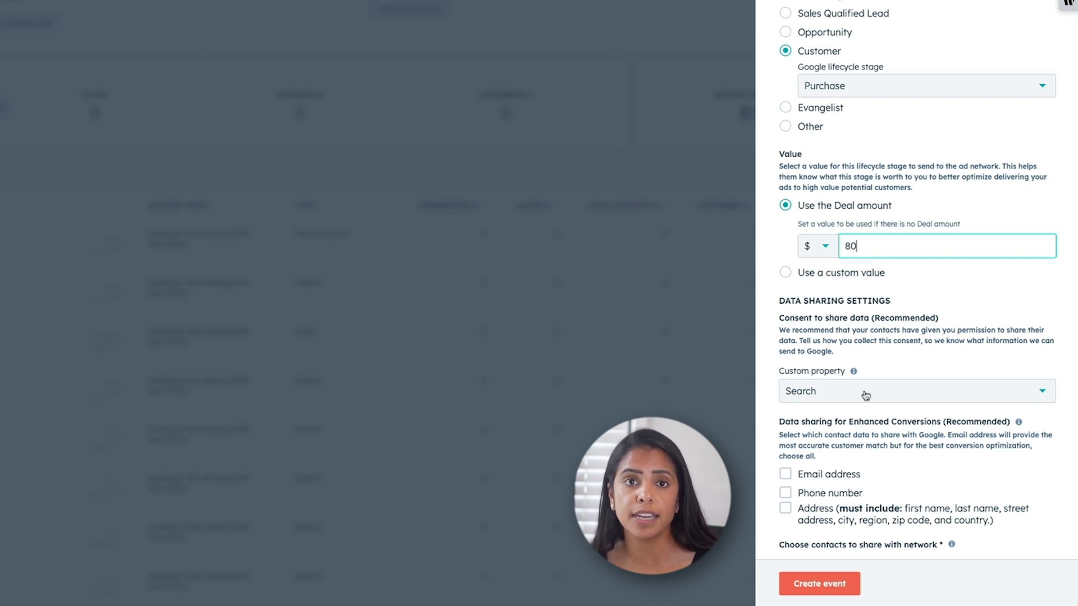
Use the Consent custom property with value Yes as data-sharing consent
{"action": "left_click", "coordinate": [866, 395]}
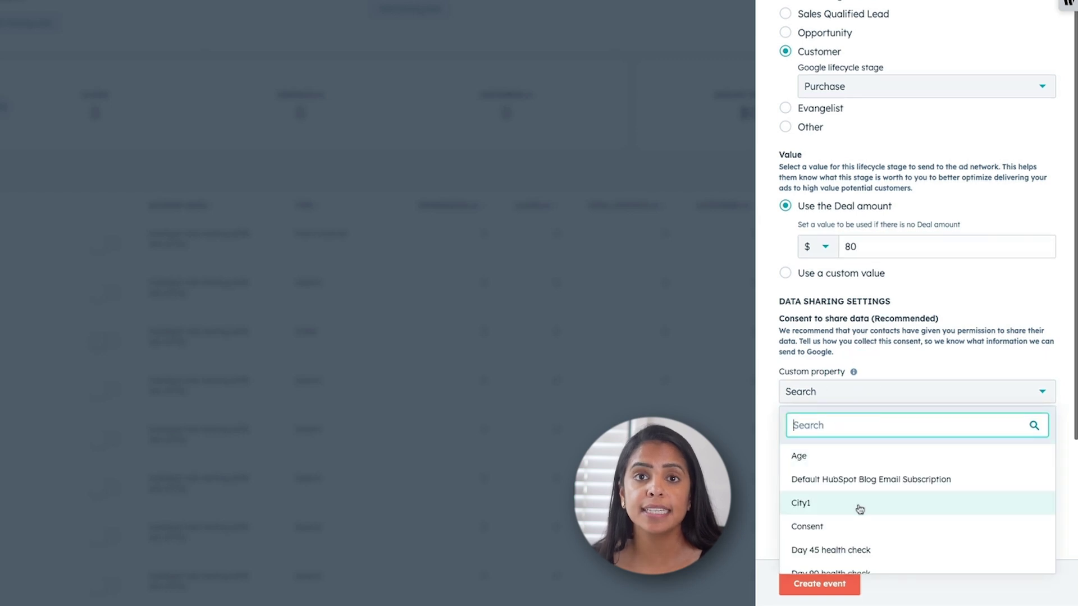
{"action": "left_click", "coordinate": [856, 526]}
{"action": "left_click", "coordinate": [876, 433]}
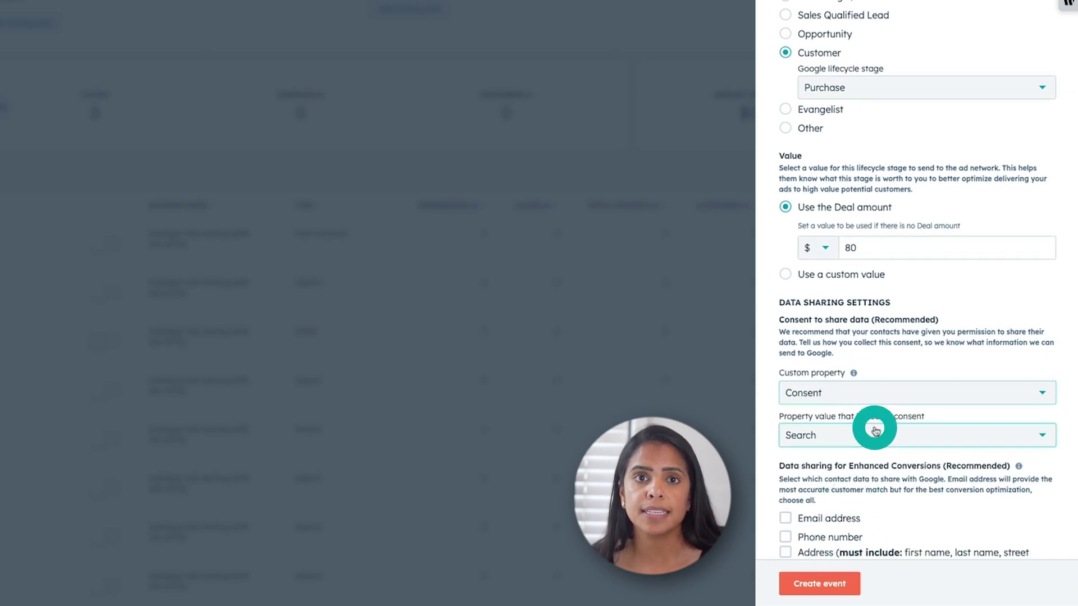
{"action": "left_click", "coordinate": [875, 467]}
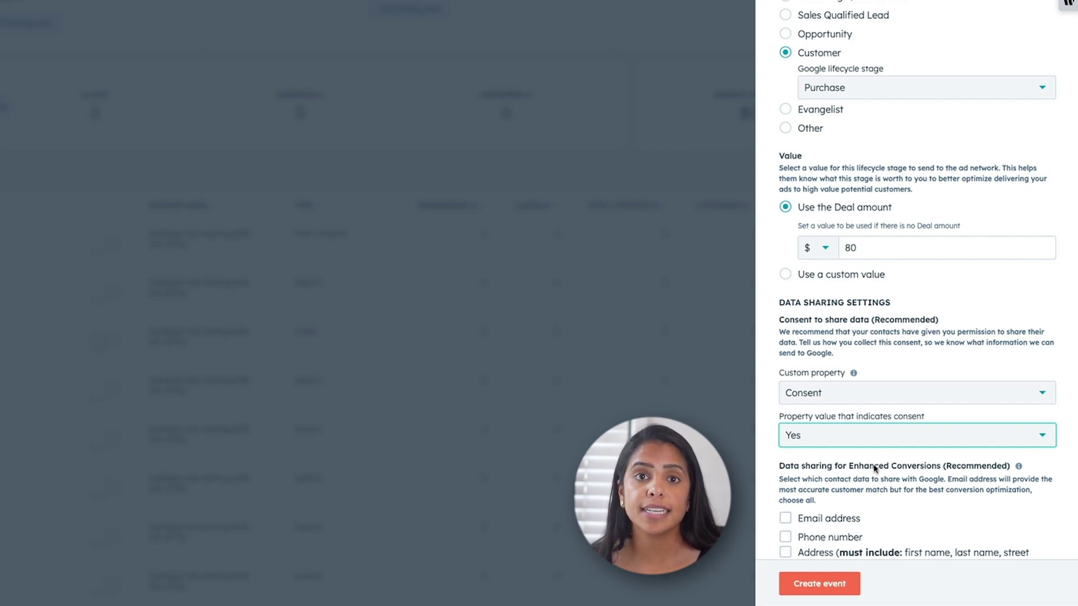
Share email address, phone number and address for Enhanced Conversions
{"action": "scroll", "coordinate": [874, 468], "scroll_direction": "down", "scroll_amount": 4}
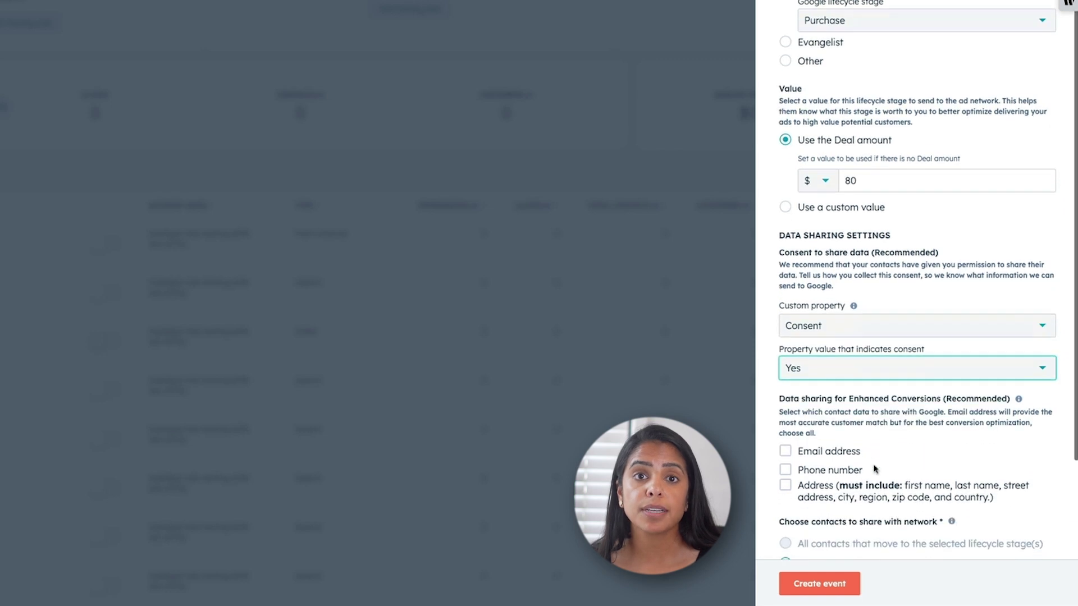
{"action": "left_click", "coordinate": [785, 322]}
{"action": "left_click", "coordinate": [787, 341]}
{"action": "left_click", "coordinate": [787, 357]}
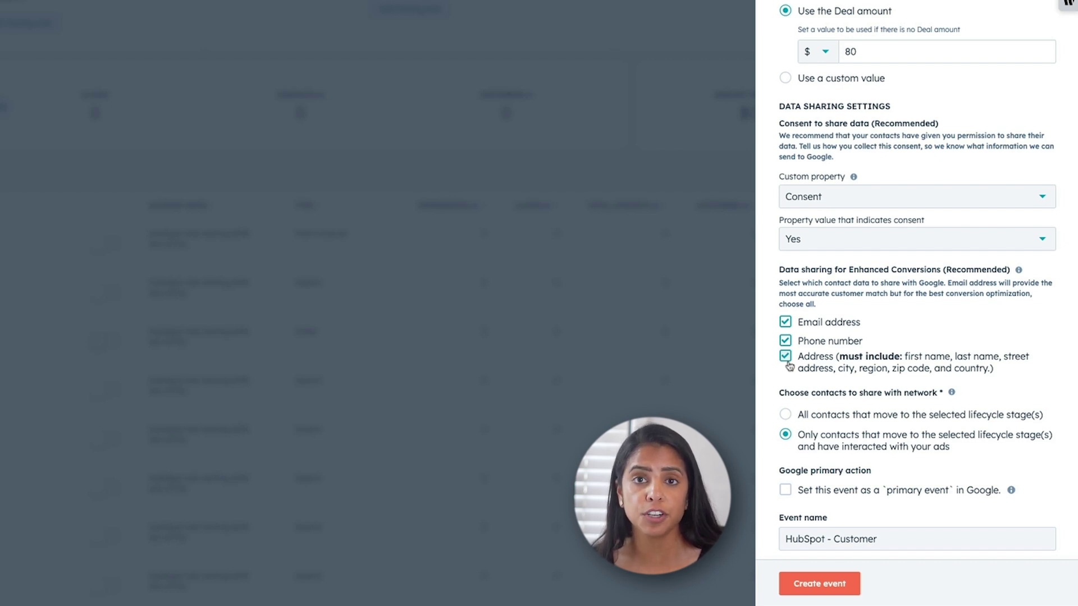
Include all contacts reaching the stage, mark it a Google primary event, and create it
{"action": "left_click", "coordinate": [785, 415]}
{"action": "scroll", "coordinate": [842, 427], "scroll_direction": "down", "scroll_amount": 1}
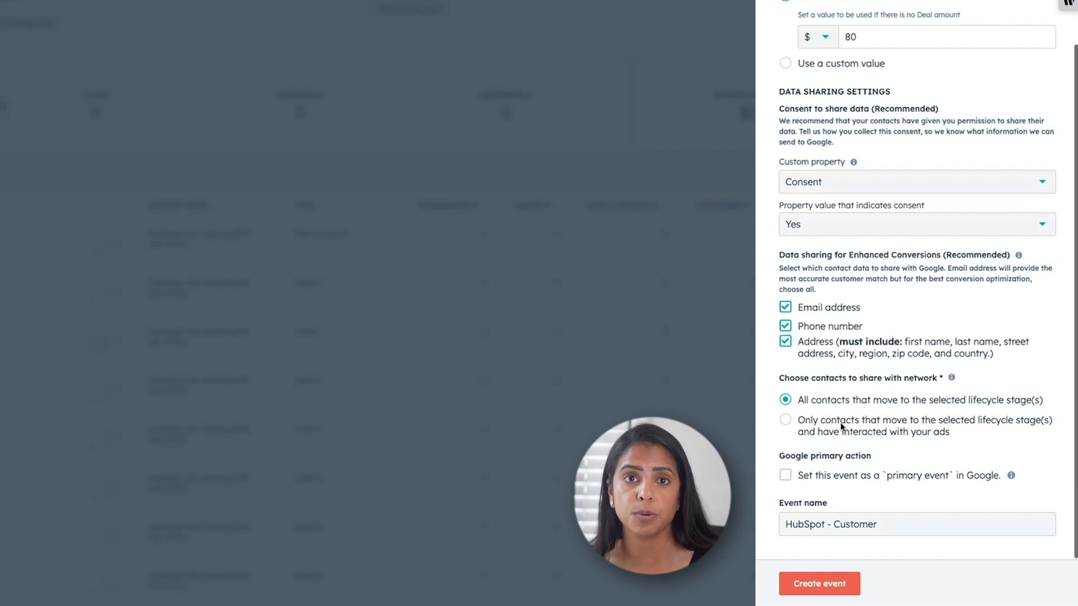
{"action": "left_click", "coordinate": [786, 475]}
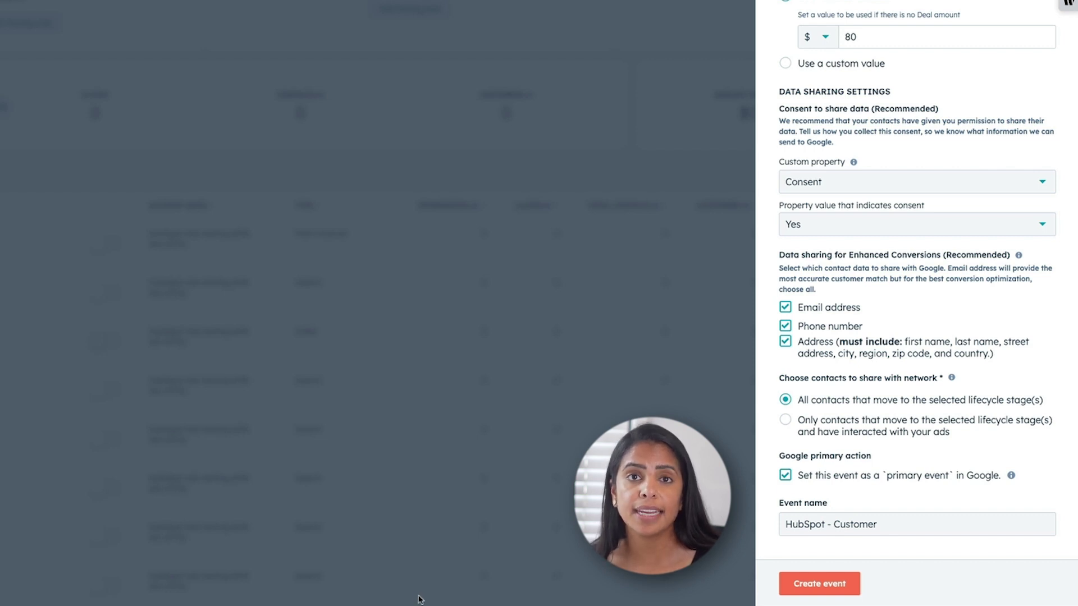
{"action": "left_click", "coordinate": [797, 585]}
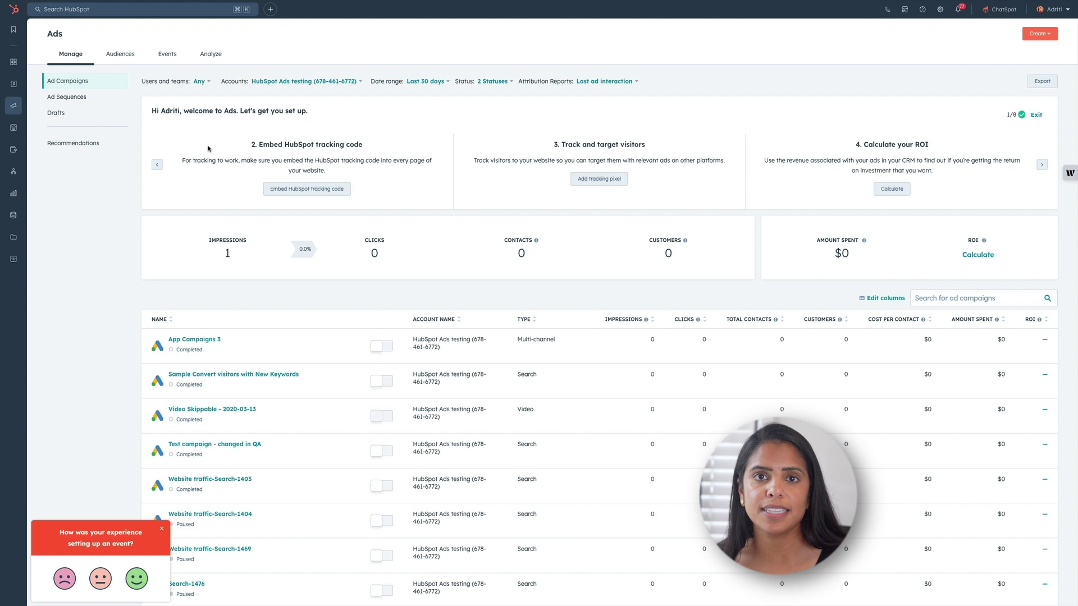
Open the Marketing Qualified Lead event's Update to EC form from the Events tab
{"action": "left_click", "coordinate": [176, 54]}
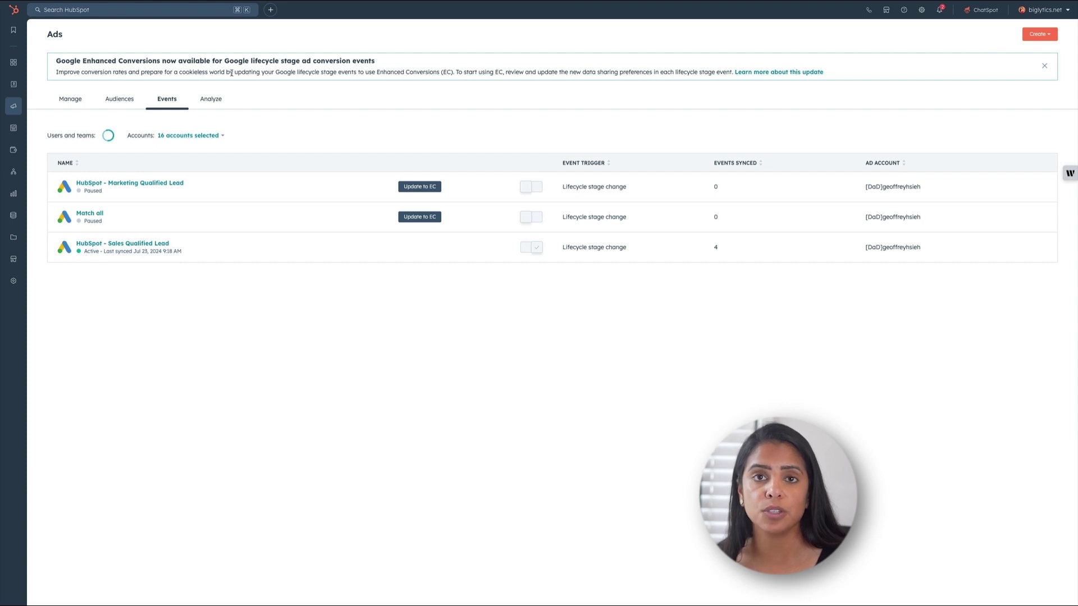
{"action": "left_click", "coordinate": [420, 186]}
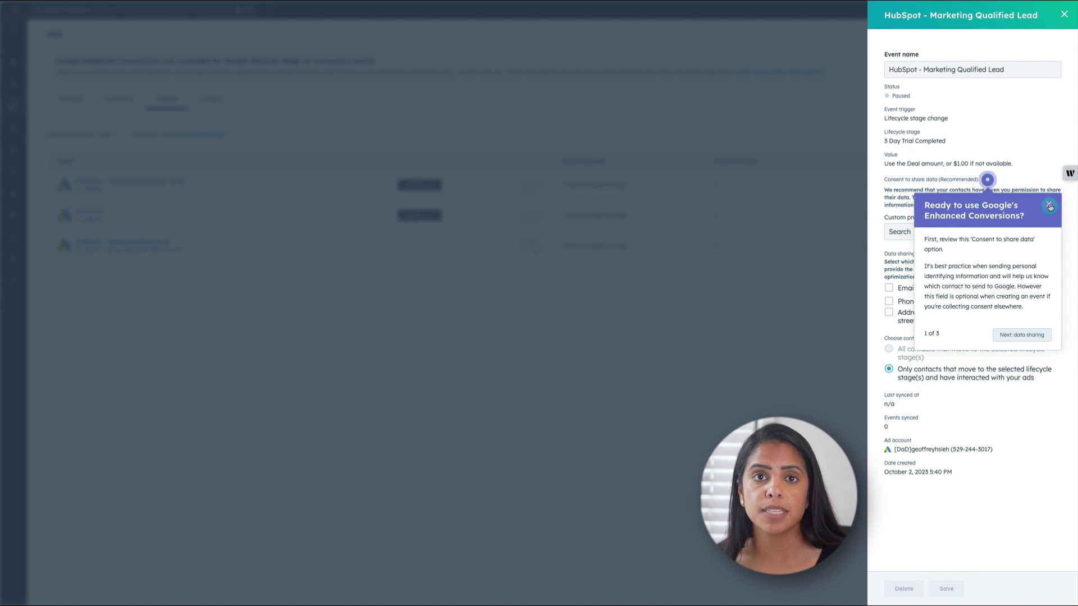
{"action": "left_click", "coordinate": [1047, 205]}
Set consent to Consent = Yes, also share addresses, and include all contacts moving to the stage
{"action": "left_click", "coordinate": [1006, 229]}
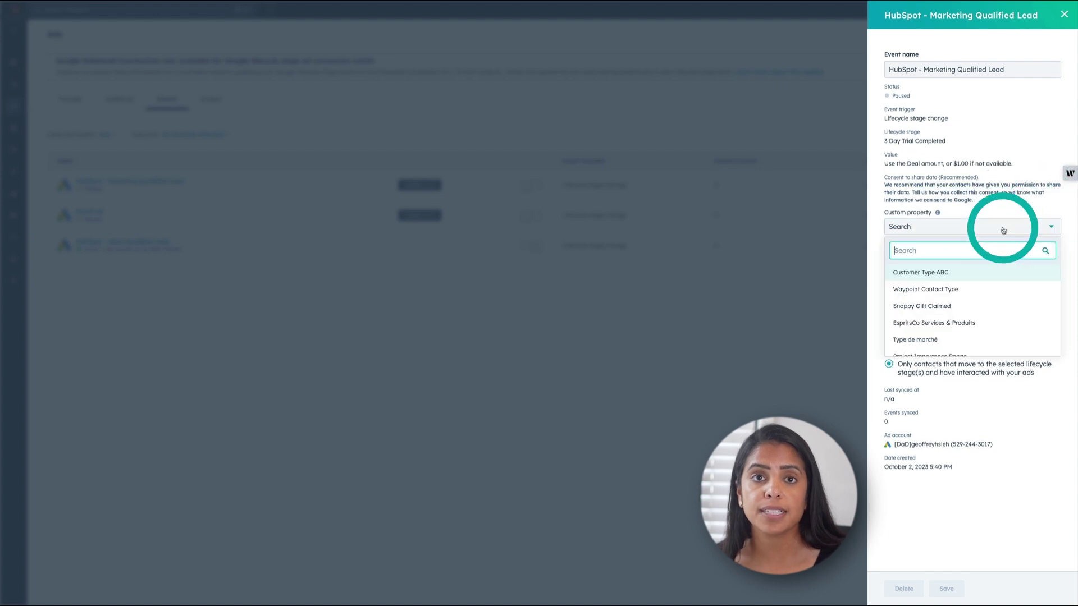
{"action": "left_click", "coordinate": [905, 273]}
{"action": "left_click", "coordinate": [963, 256]}
{"action": "left_click", "coordinate": [954, 278]}
{"action": "left_click", "coordinate": [889, 338]}
{"action": "left_click", "coordinate": [889, 374]}
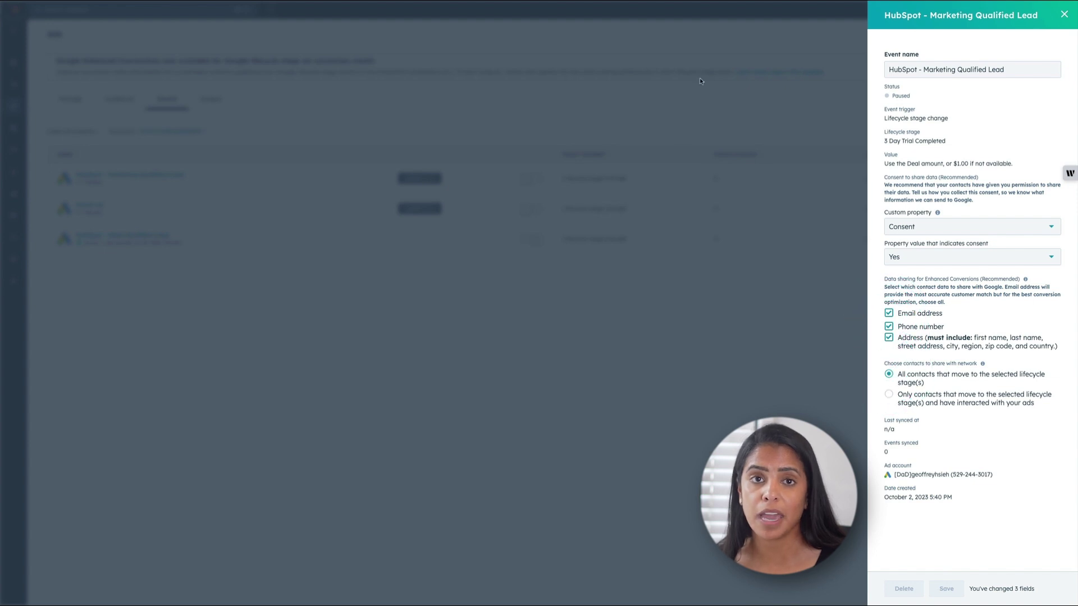